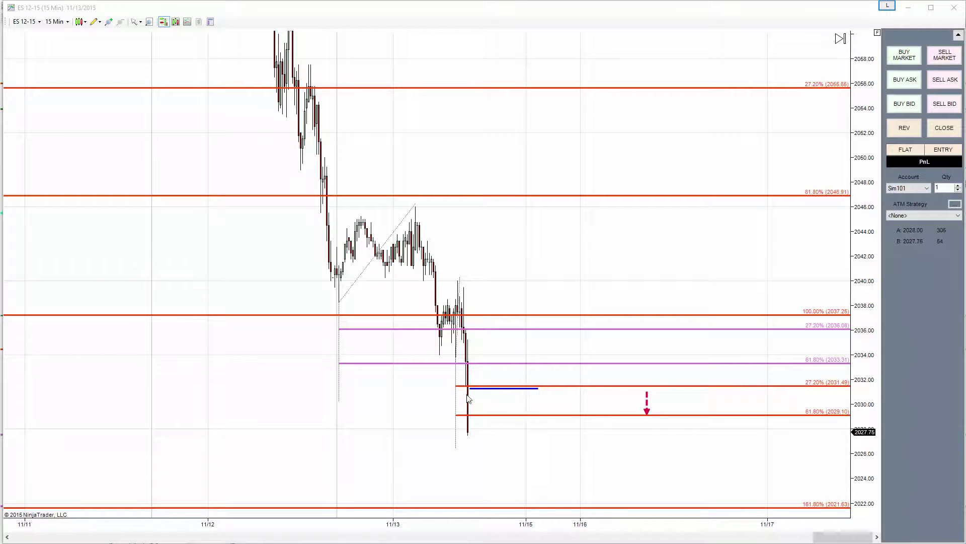
Step: Remove the red dashed arrow and the short blue line drawings, keeping only the Fibonacci levels
left_click(647, 402)
right_click(647, 402)
left_click(667, 422)
left_click(515, 389)
right_click(515, 389)
left_click(532, 407)
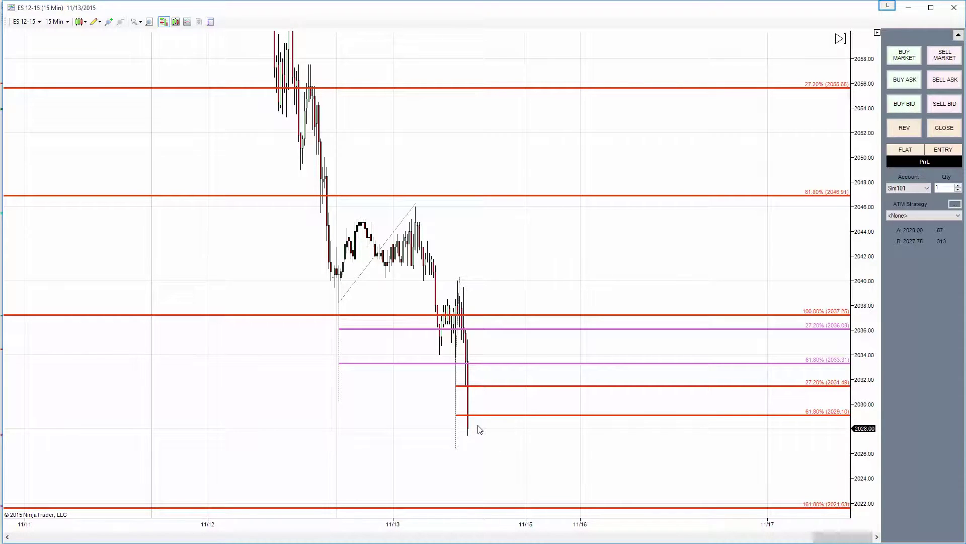
Step: Switch the chart to 5 Min bars and confirm a 1-contract sell limit at 2031.25
left_click(55, 21)
left_click(68, 66)
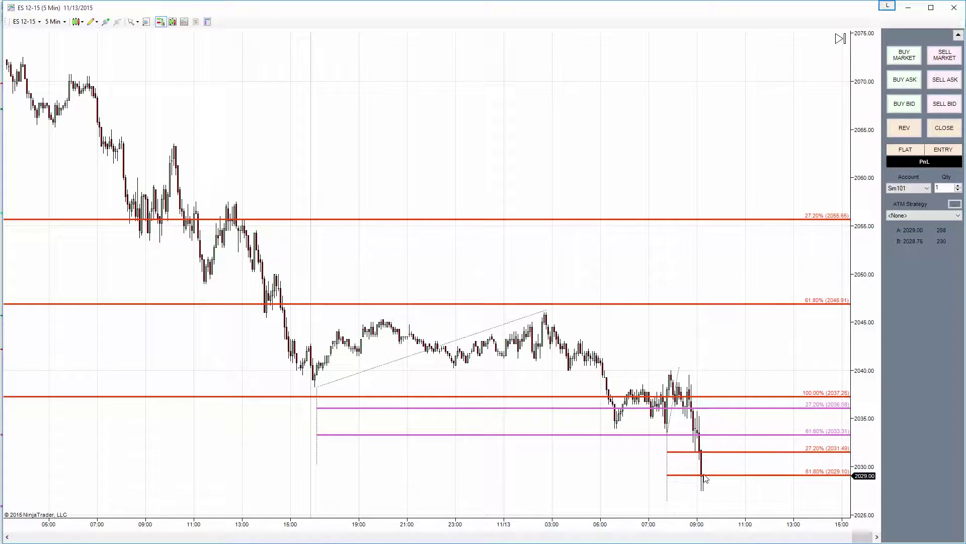
right_click(720, 454)
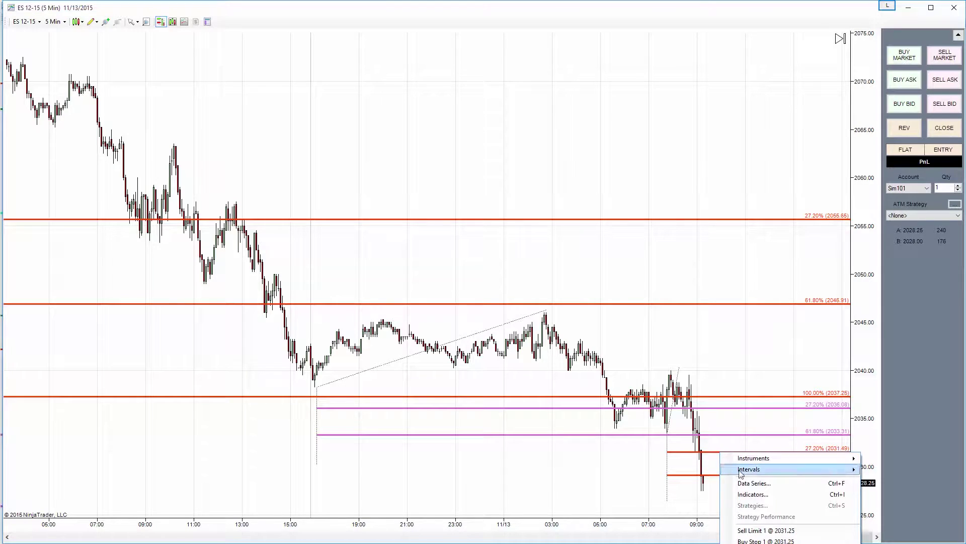
left_click(755, 531)
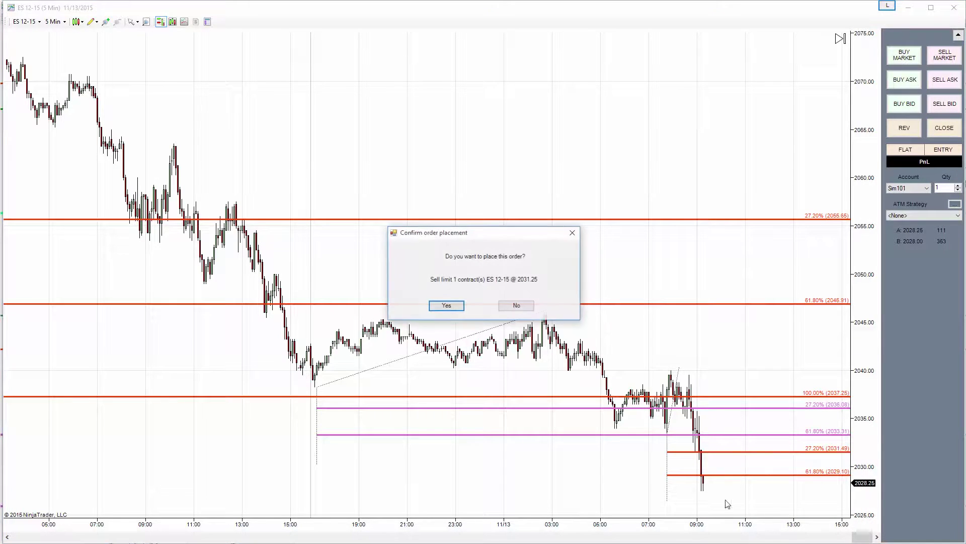
left_click(461, 305)
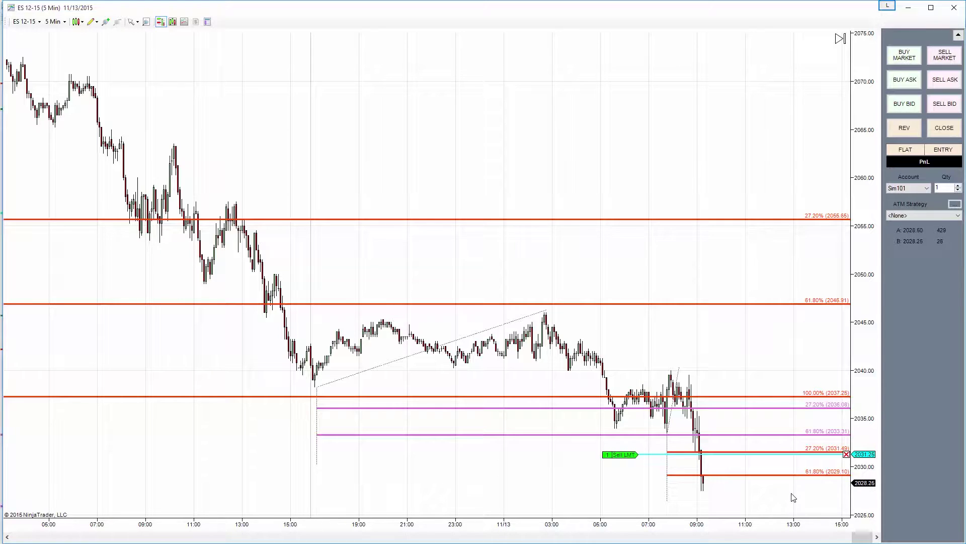
left_click_drag(873, 443, 859, 469)
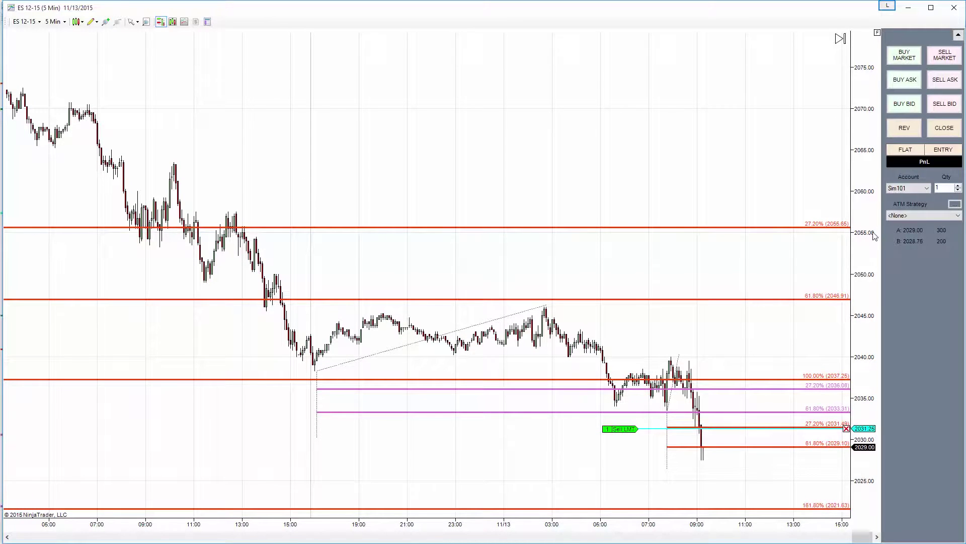
Step: Place a 1-contract buy limit at 2028.75, then cancel it
right_click(749, 454)
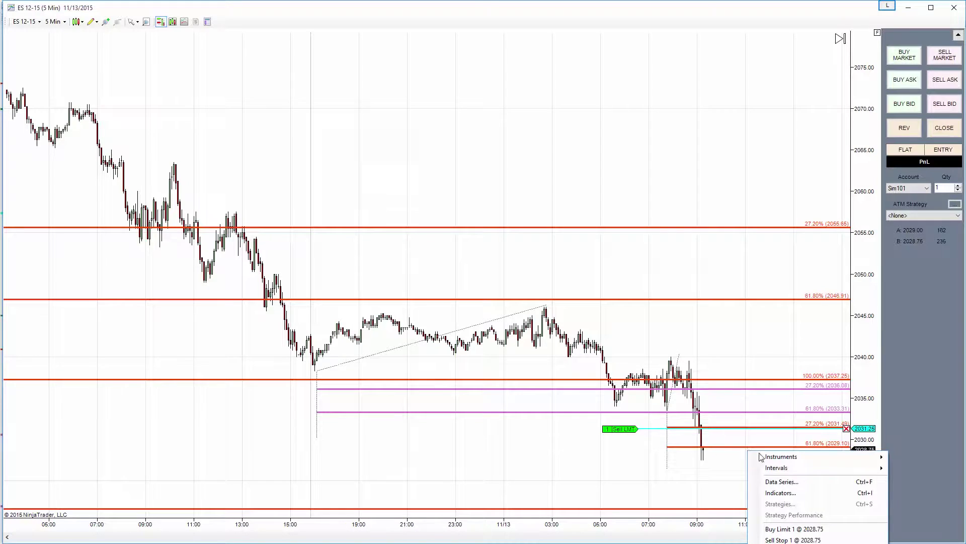
left_click(778, 528)
left_click(455, 307)
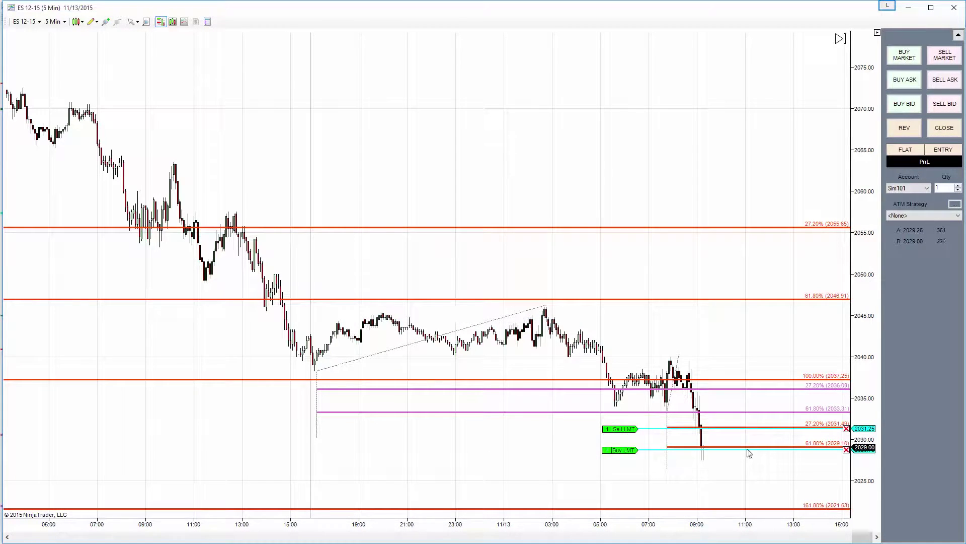
left_click(847, 450)
Step: Enter a 1-contract sell limit at 2029.00, which fills as a short
right_click(813, 452)
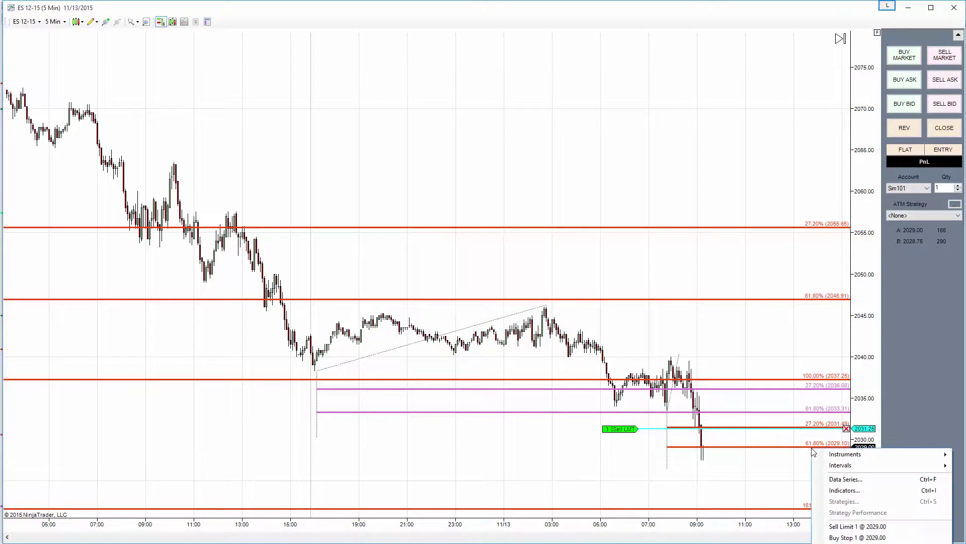
left_click(851, 519)
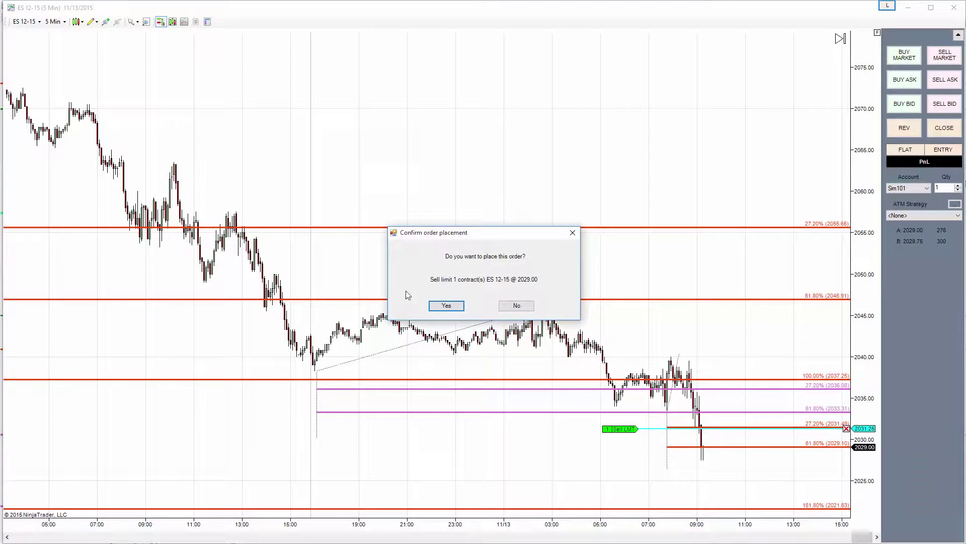
key("Return")
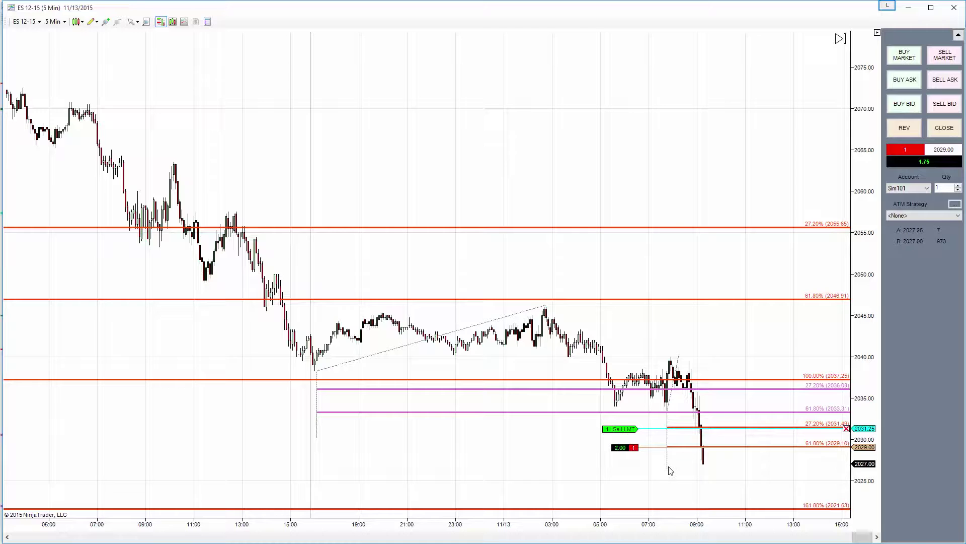
Step: Draw a Ray along the latest low, extending to the right
left_click(97, 22)
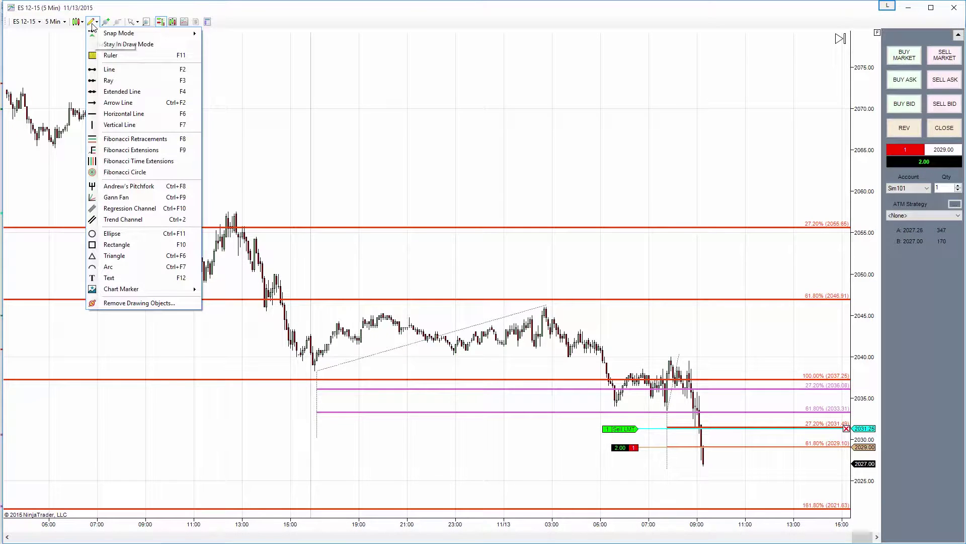
left_click(118, 80)
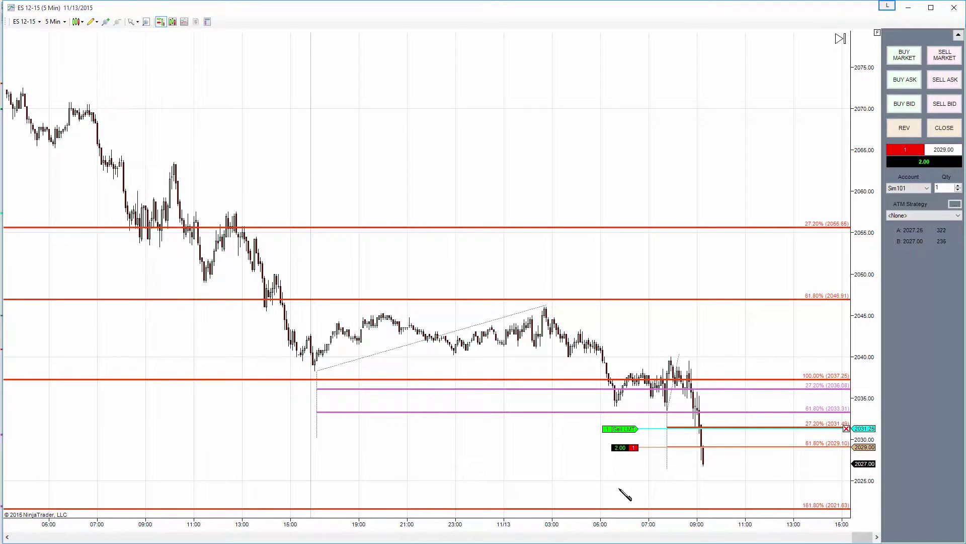
left_click(667, 468)
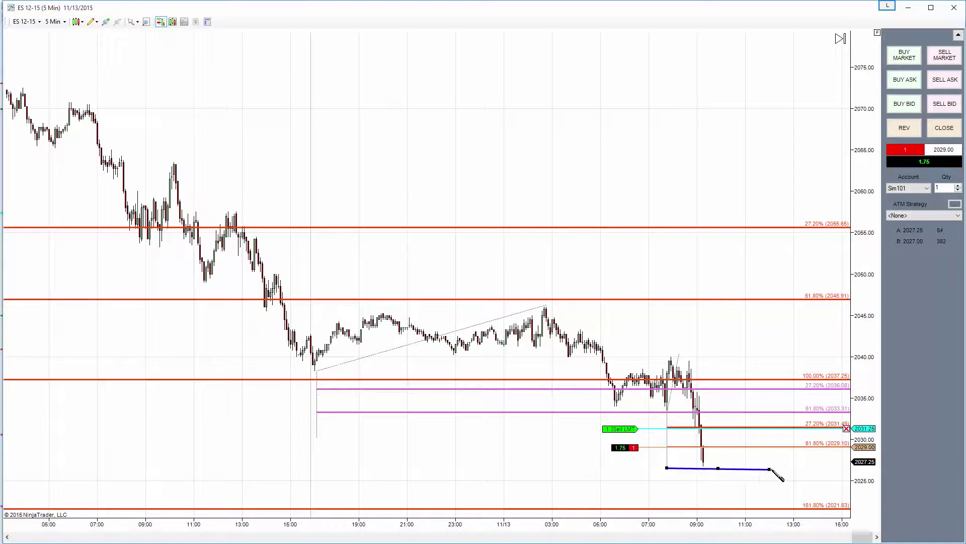
left_click(772, 468)
Step: Place a 1-contract buy limit at 2026.75 and drag it down to 2026.50
right_click(725, 471)
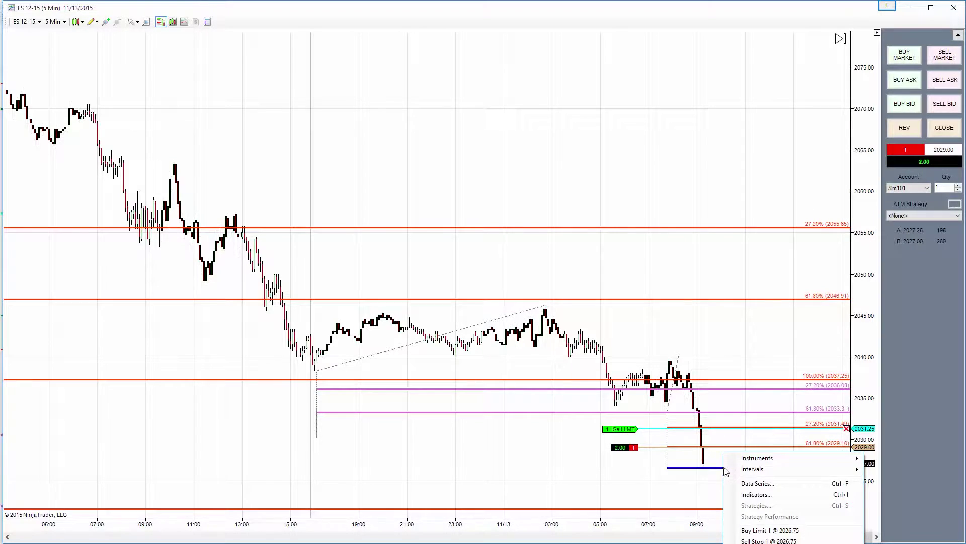
left_click(750, 526)
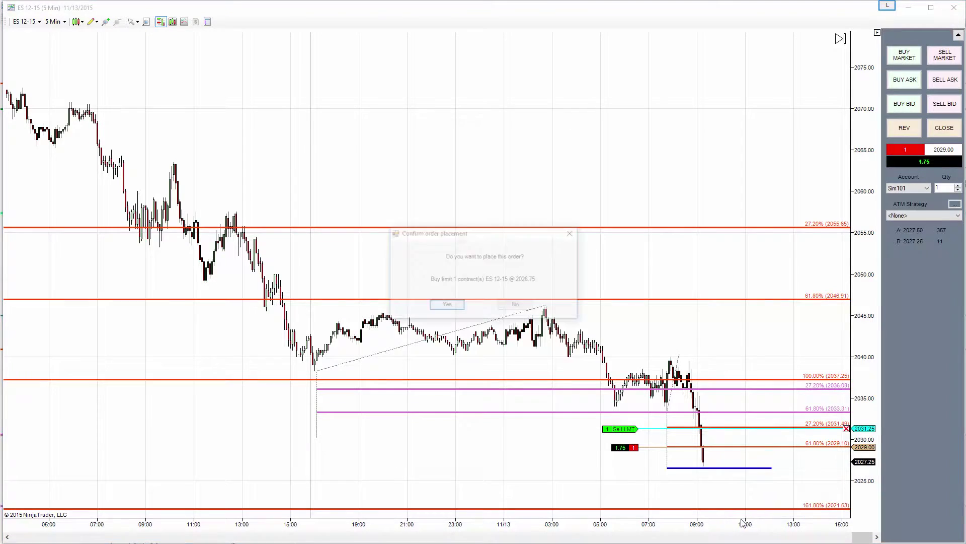
left_click(446, 305)
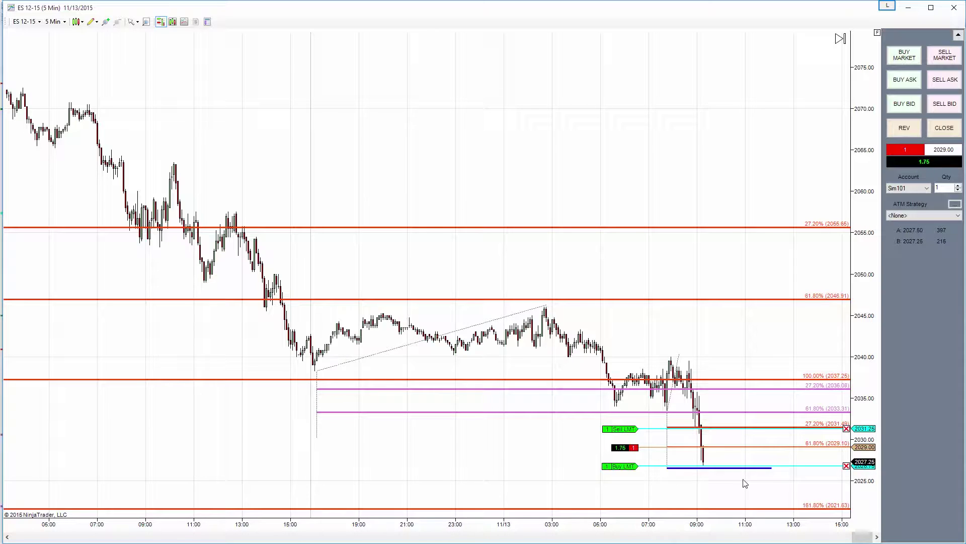
left_click_drag(798, 466, 800, 472)
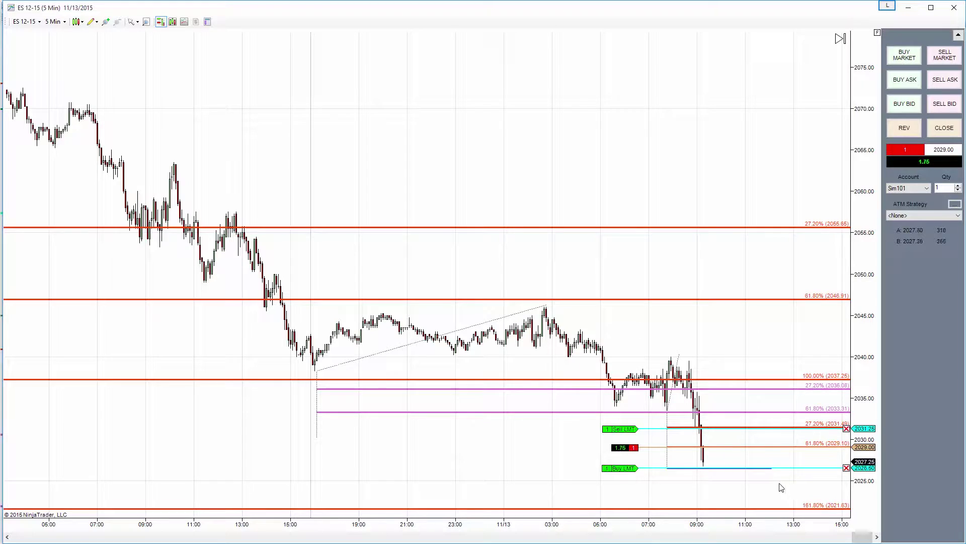
Step: Place a 1-contract sell limit at 2027.75, then cancel it
right_click(758, 459)
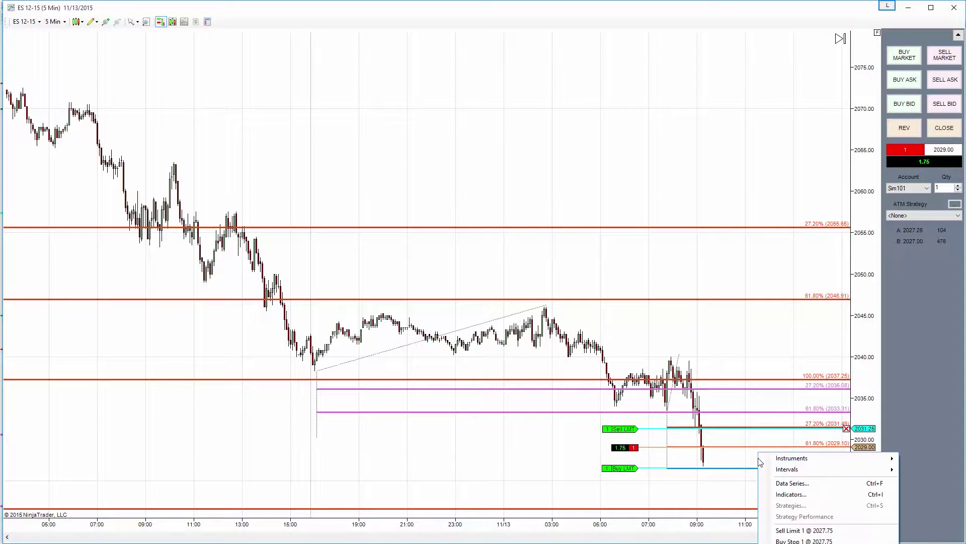
left_click(790, 531)
left_click(447, 306)
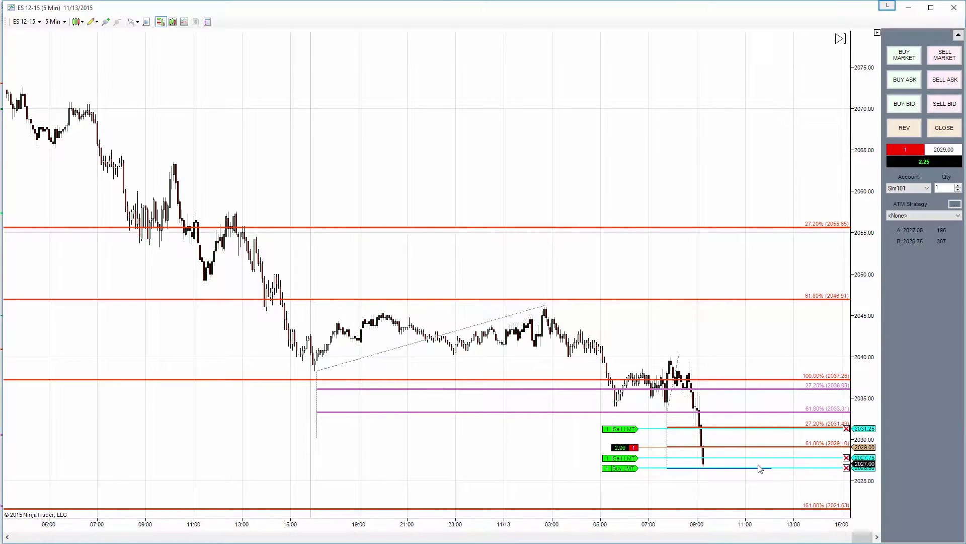
left_click(846, 458)
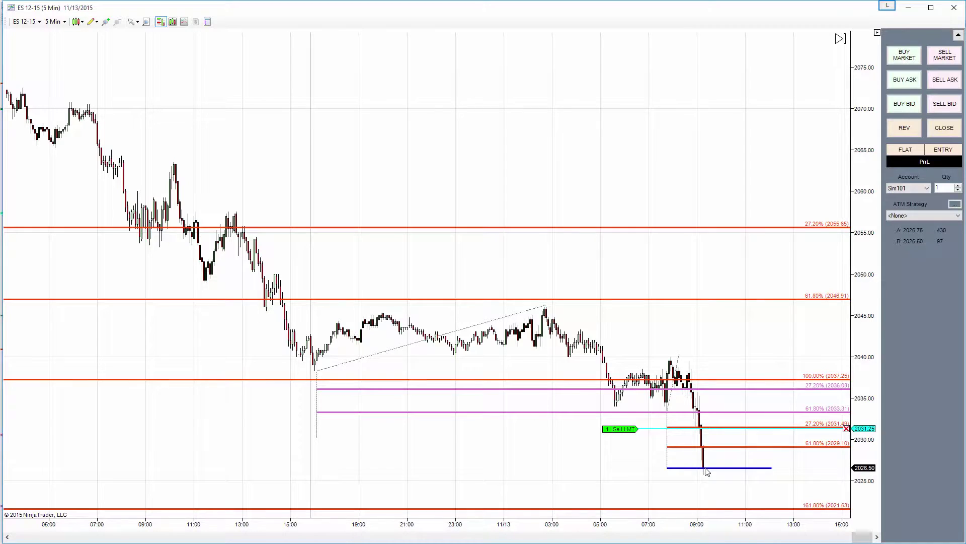
right_click(706, 470)
Step: Confirm a new 1-contract sell limit at 2026.75 and select the lower order line
left_click(725, 526)
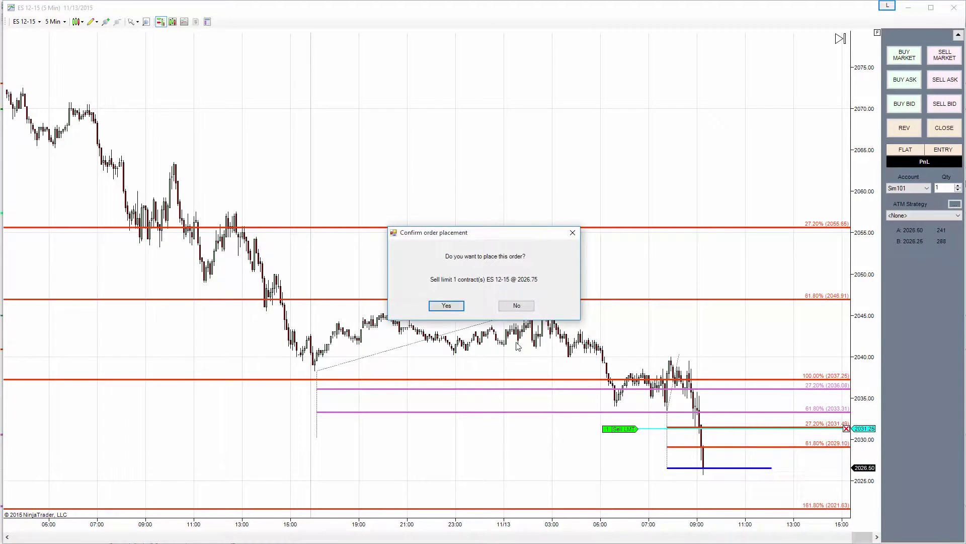
left_click(444, 307)
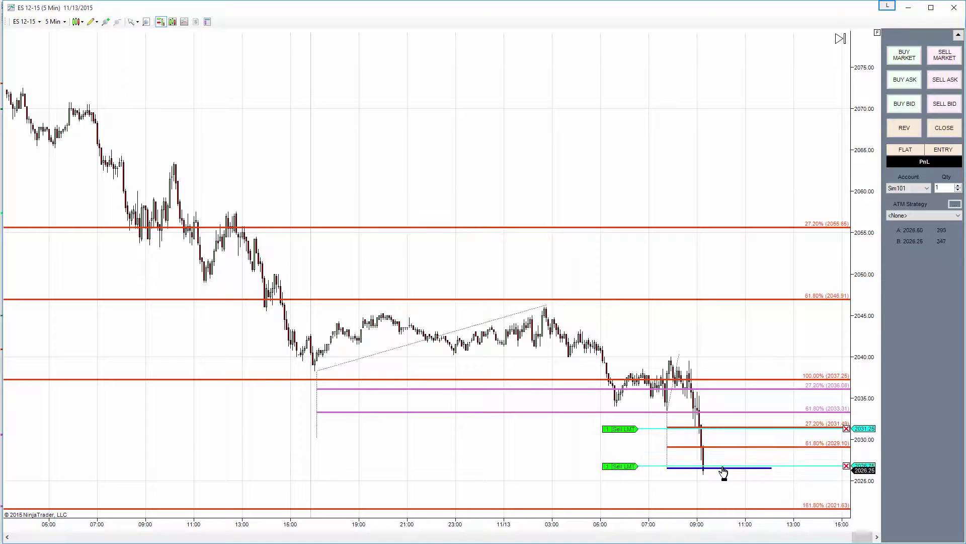
left_click(790, 467)
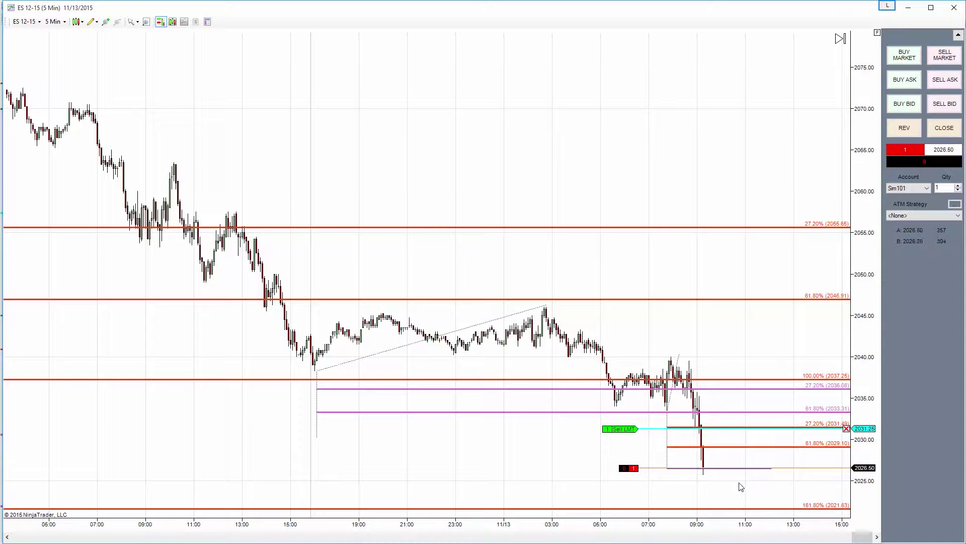
left_click(93, 22)
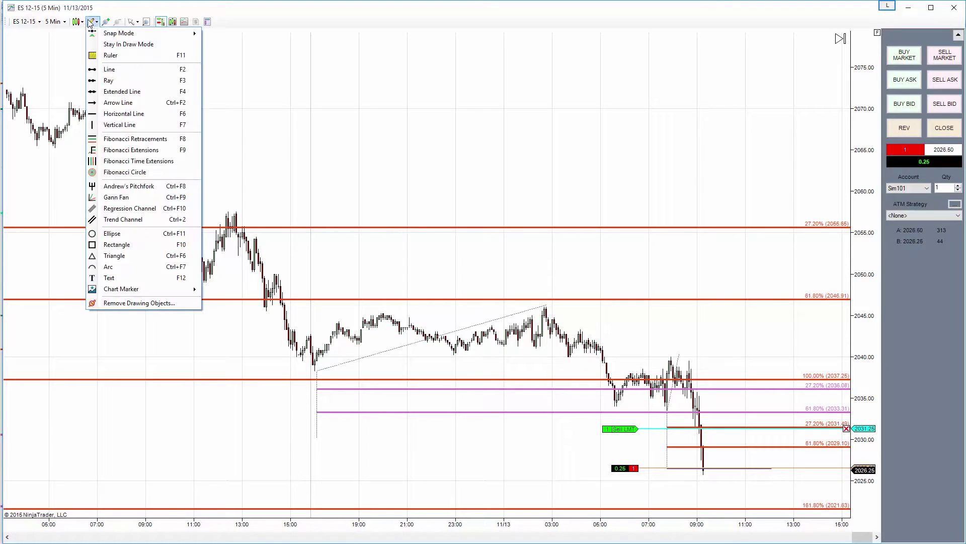
Step: Draw an Arrow Line from near 2026.75 down to the 161.8% Fibonacci level
left_click(123, 102)
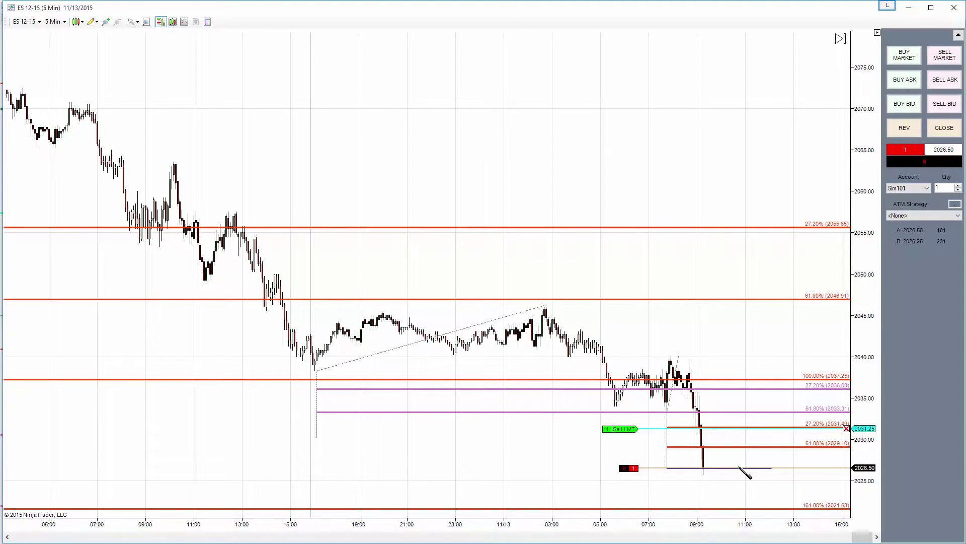
left_click(740, 505)
left_click(696, 486)
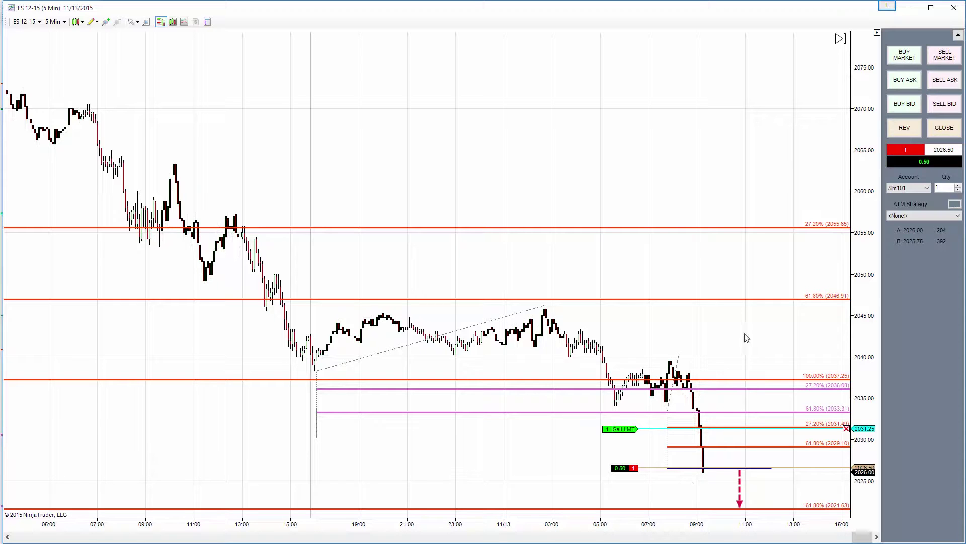
Step: Bring up the ES 12-15 (60 Min) window and pan to its most recent bars
left_click(519, 541)
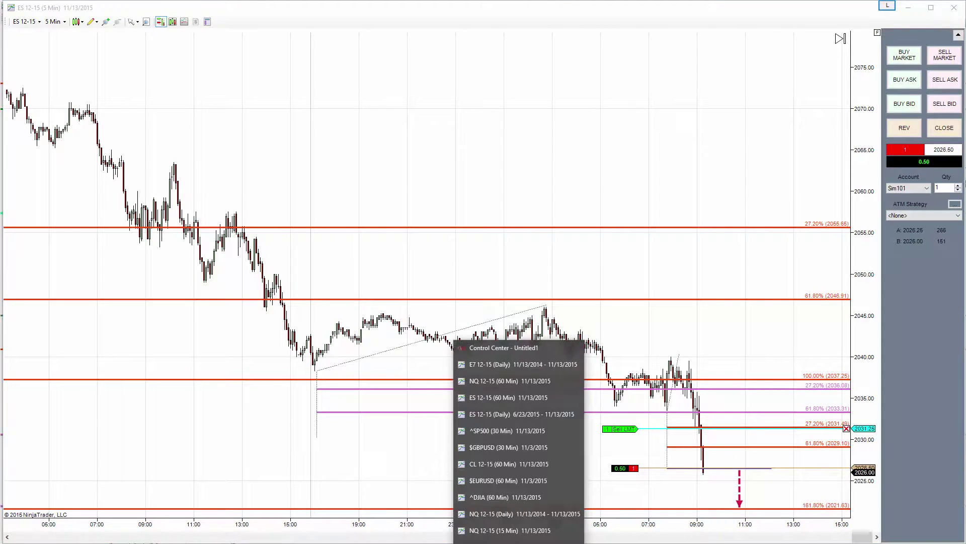
left_click(518, 362)
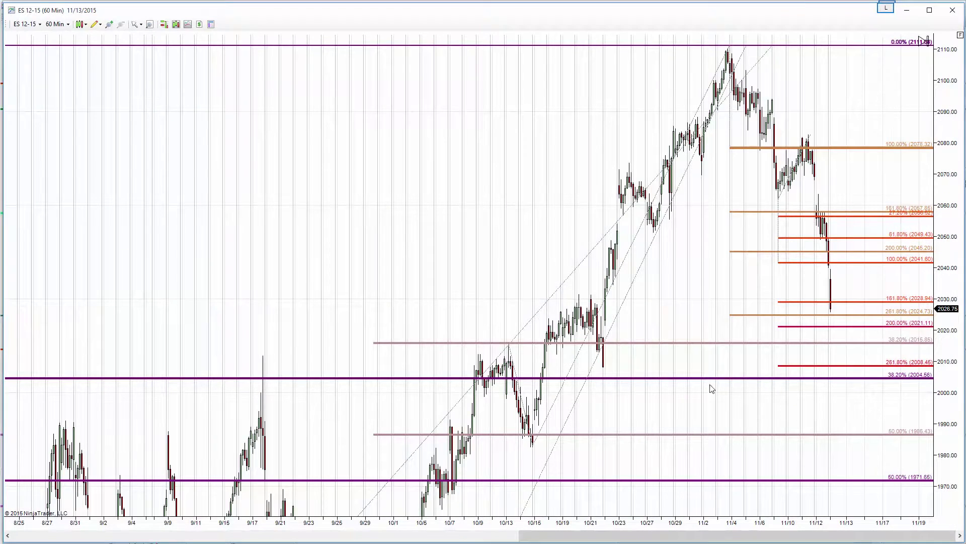
scroll(737, 296, "down", 3)
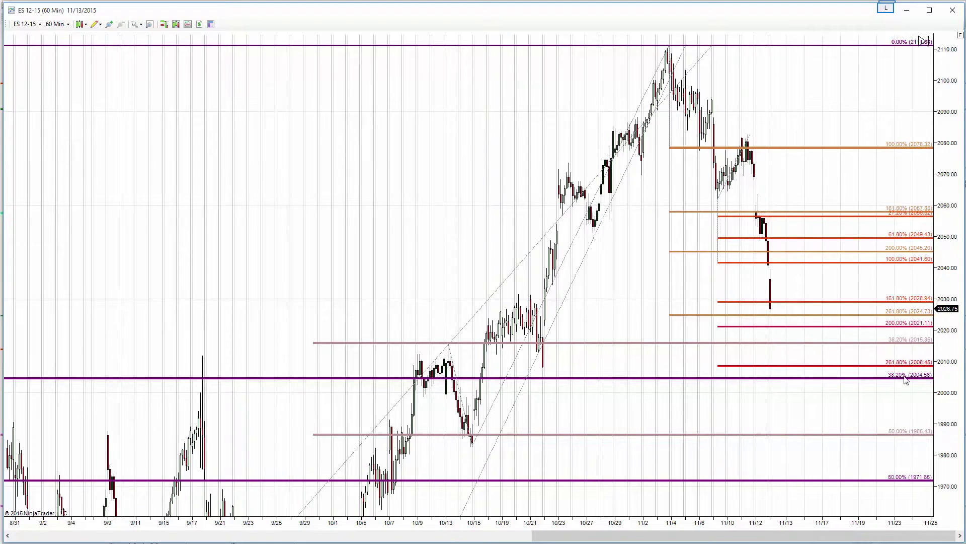
scroll(923, 380, "up", 1)
left_click_drag(677, 301, 621, 298)
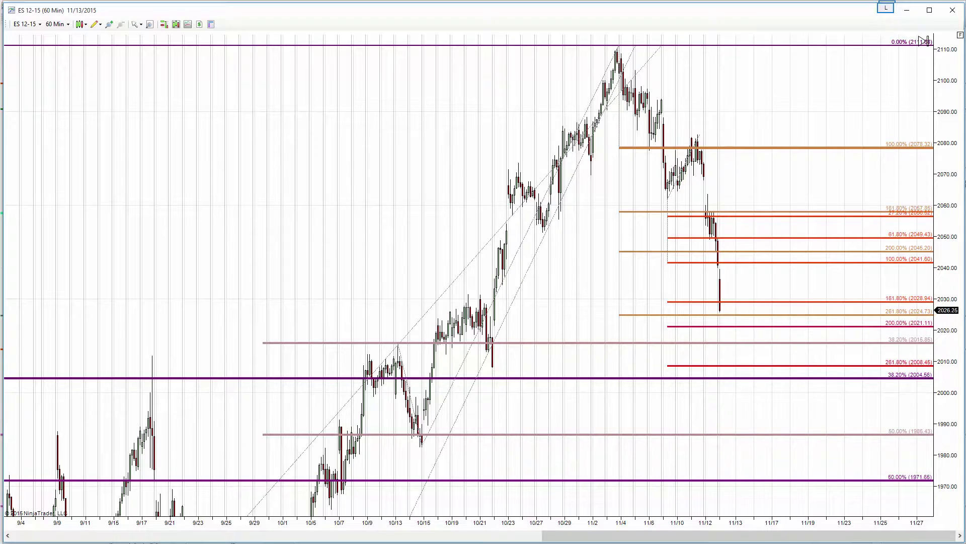
mouse_move(518, 543)
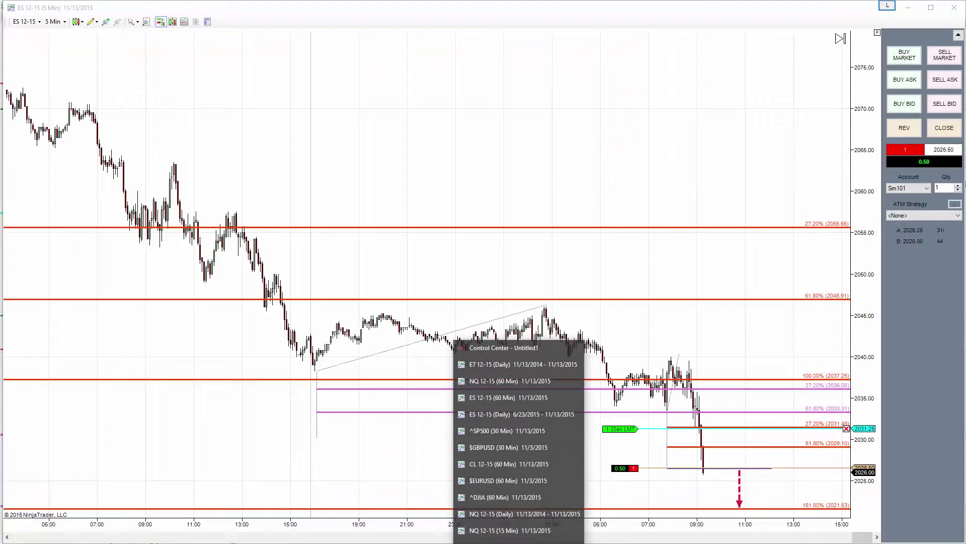
Step: Back on the 5-minute chart, confirm a 1-contract sell limit at 2026.00
left_click(519, 541)
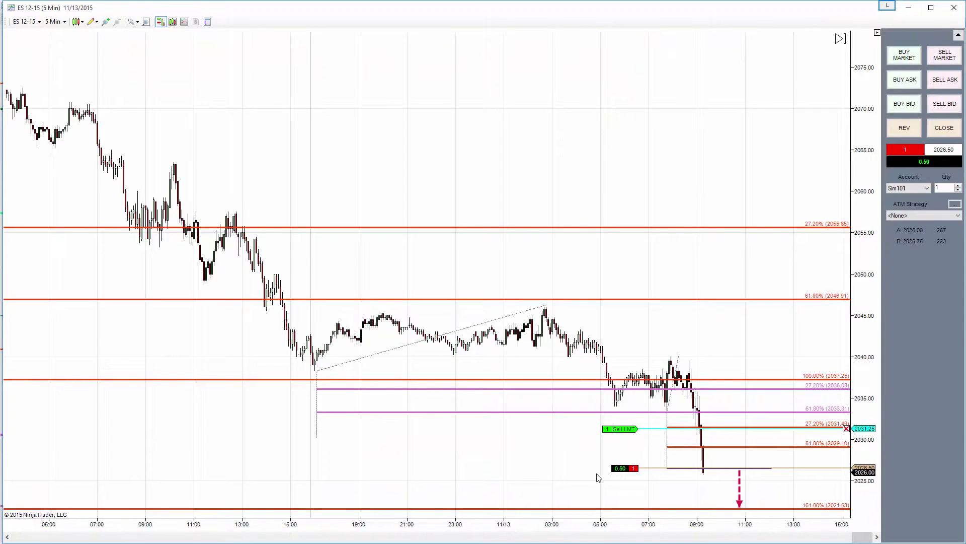
left_click_drag(549, 467, 476, 464)
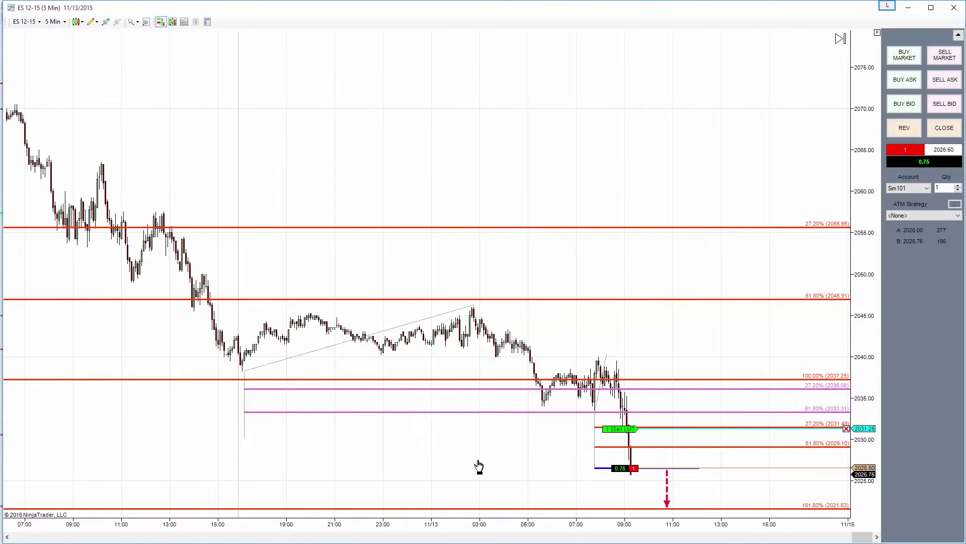
right_click(649, 477)
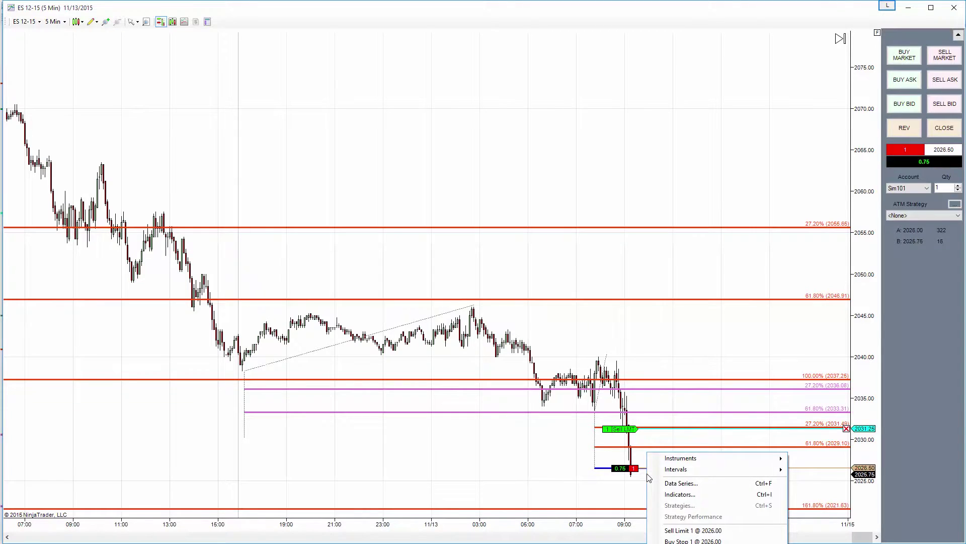
left_click(671, 527)
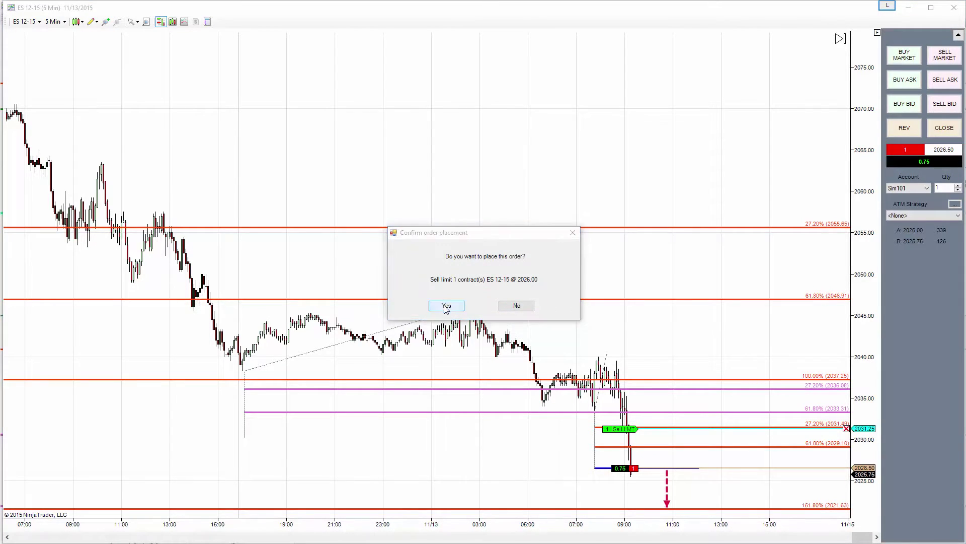
left_click(446, 305)
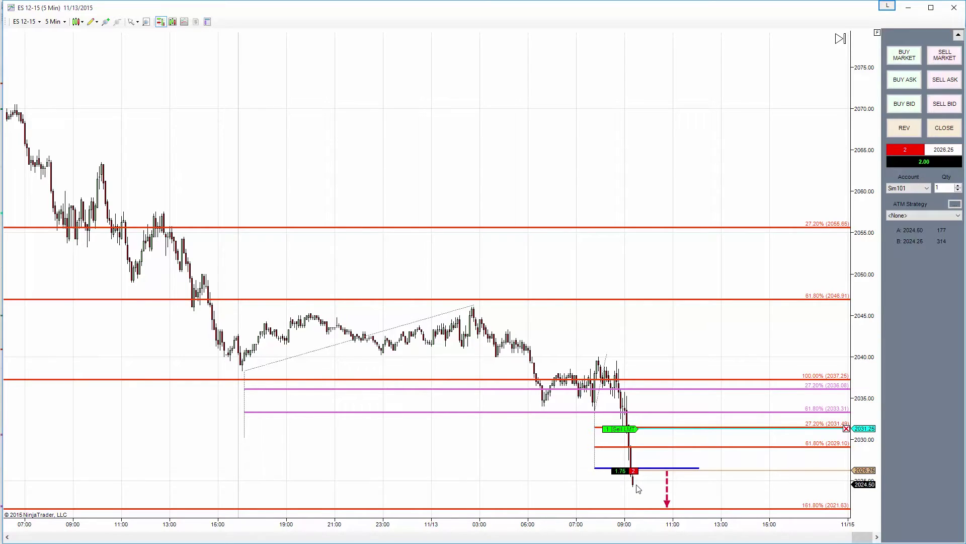
Step: Place a 1-contract sell limit at 2024.50, then cancel it
right_click(638, 487)
left_click(674, 531)
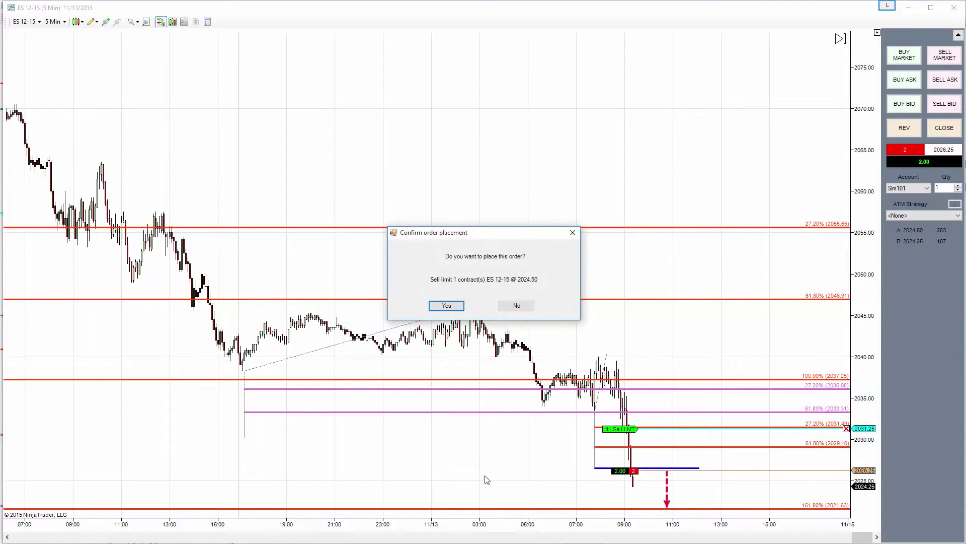
left_click(442, 305)
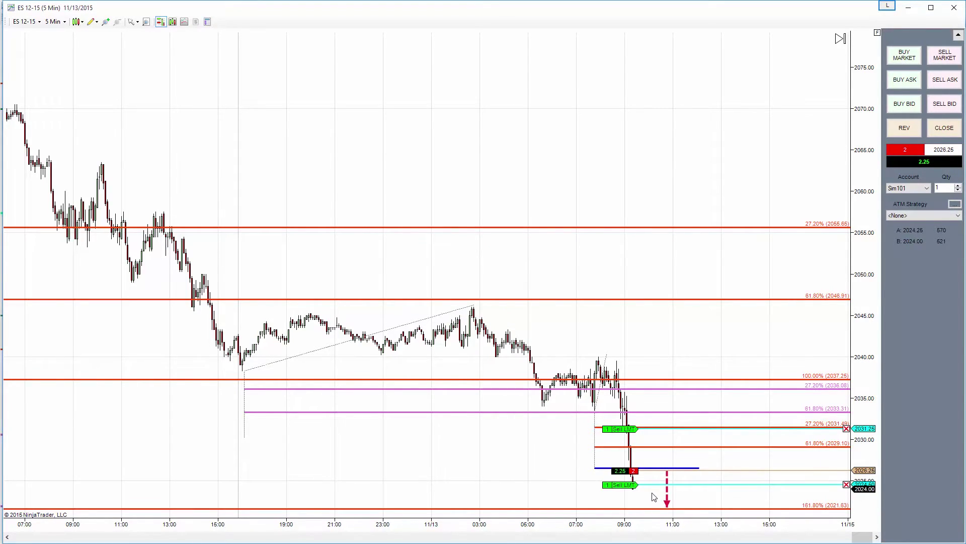
left_click(847, 484)
Step: Place a 1-contract buy limit at 2022.50 and drag it up to 2023.75
right_click(638, 495)
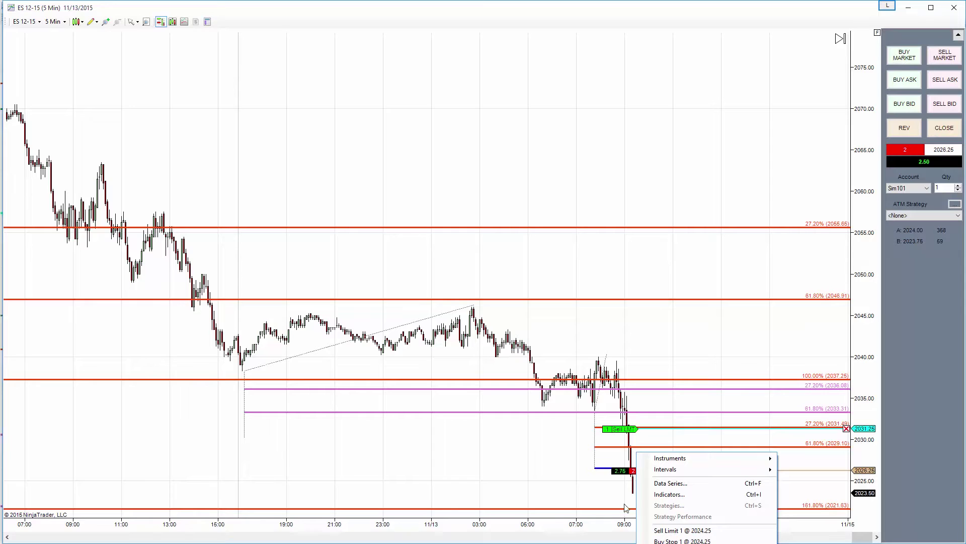
right_click(807, 499)
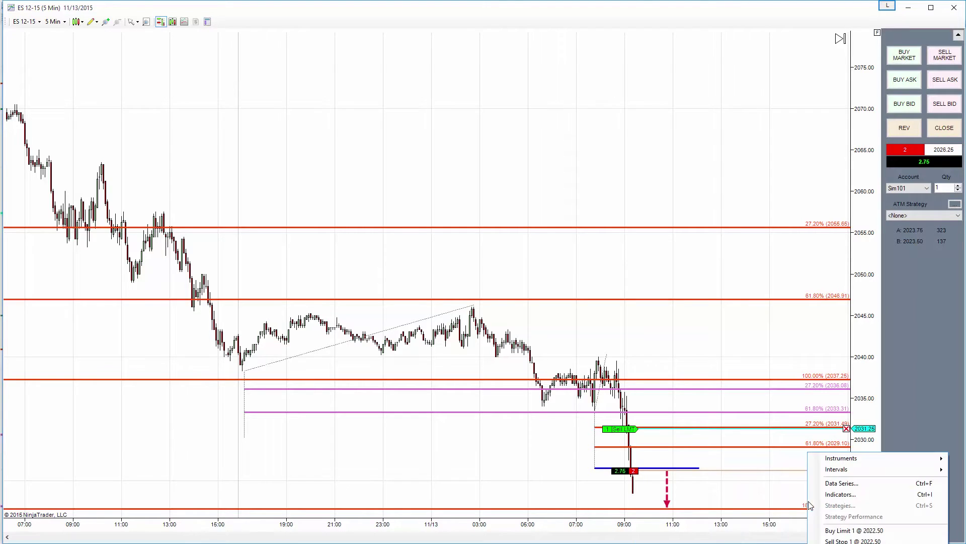
left_click(842, 531)
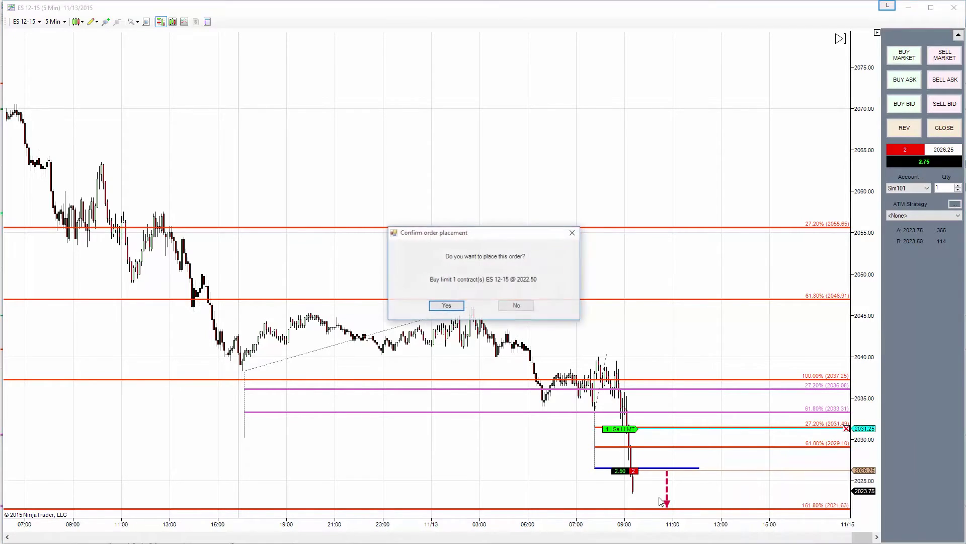
left_click(446, 306)
left_click_drag(775, 501, 774, 496)
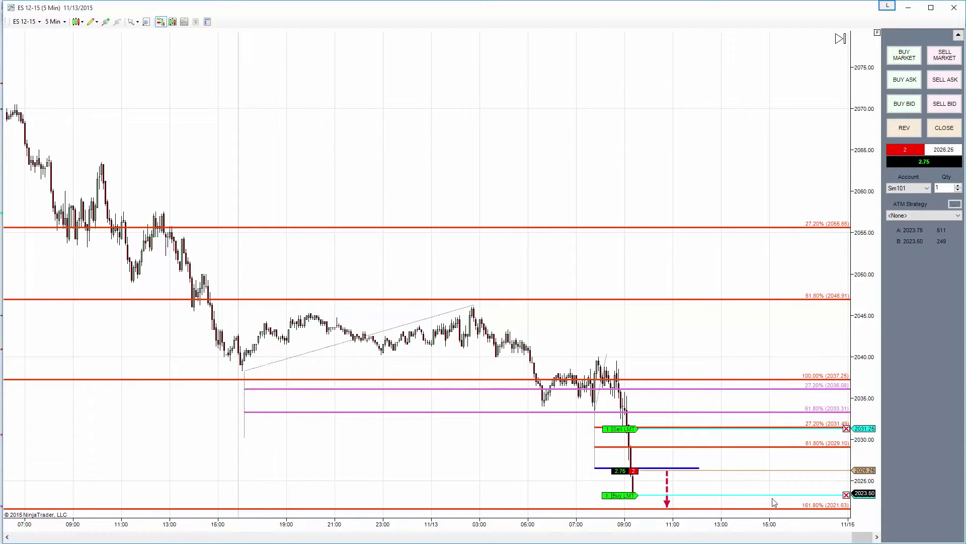
left_click_drag(773, 496, 765, 503)
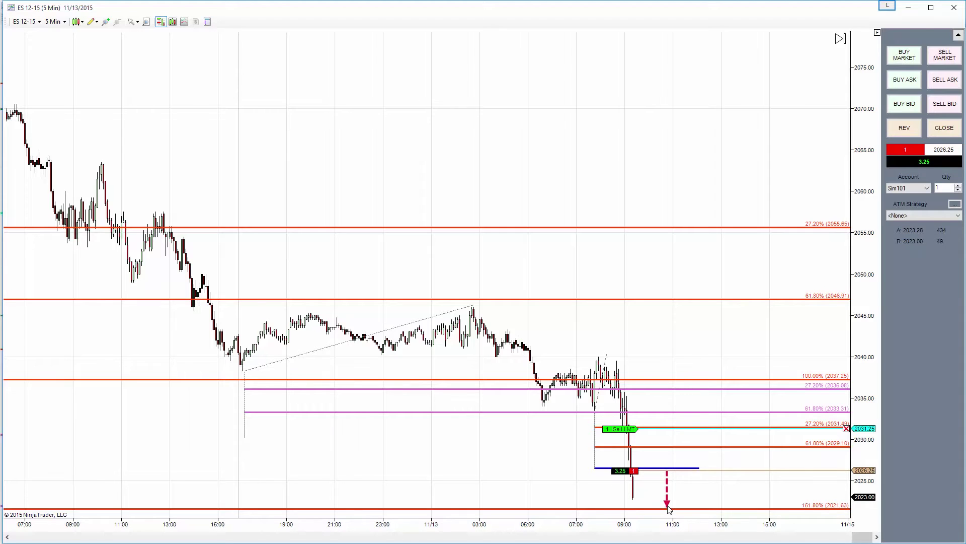
Step: Place a 1-contract buy limit target at 2022.25 on the chart
right_click(646, 504)
left_click(666, 532)
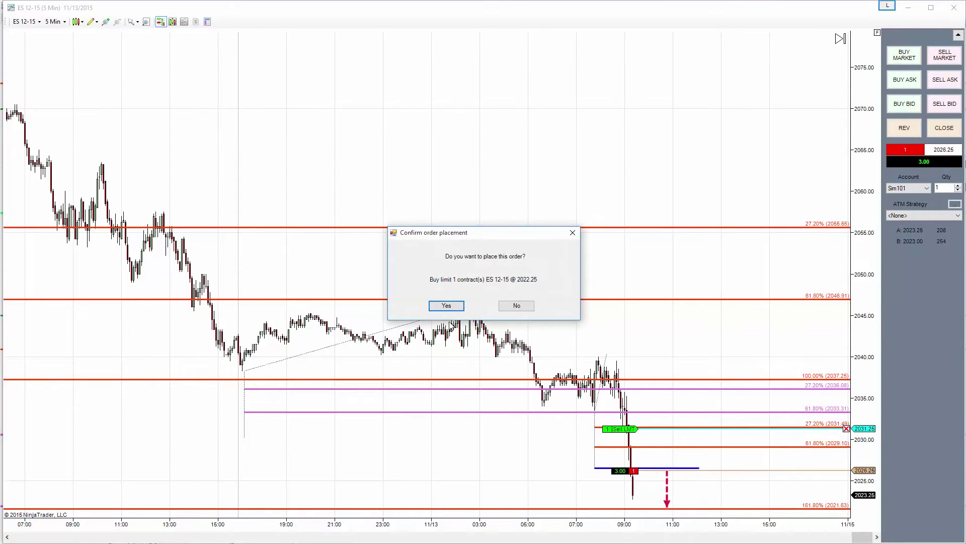
key("Return")
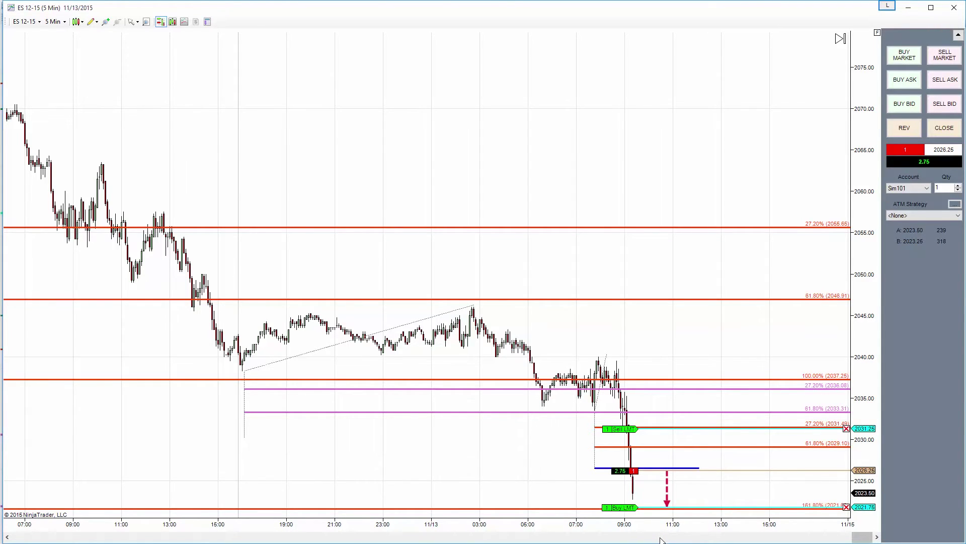
Step: Place a 1-contract buy stop at 2027.25, then nudge it down to about 2027.00
right_click(653, 467)
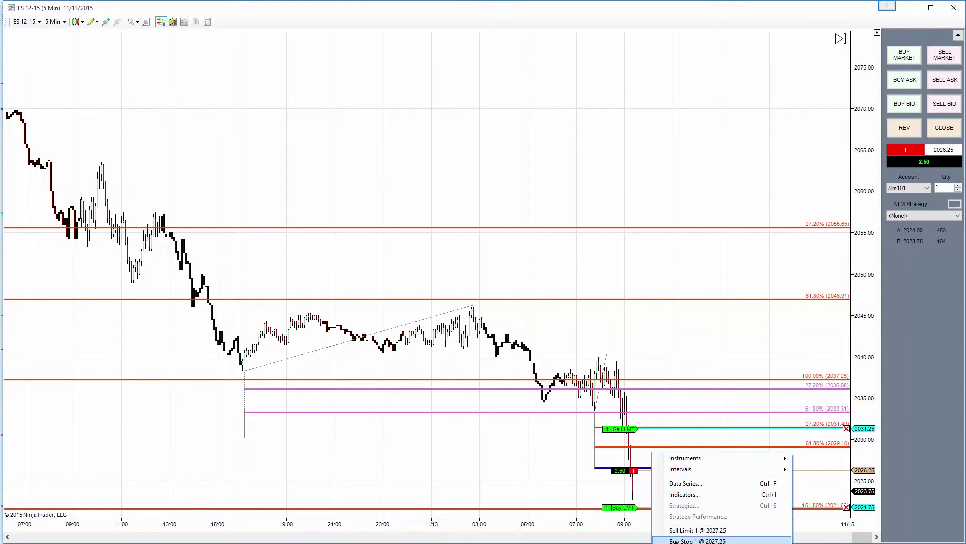
left_click(674, 538)
left_click(459, 307)
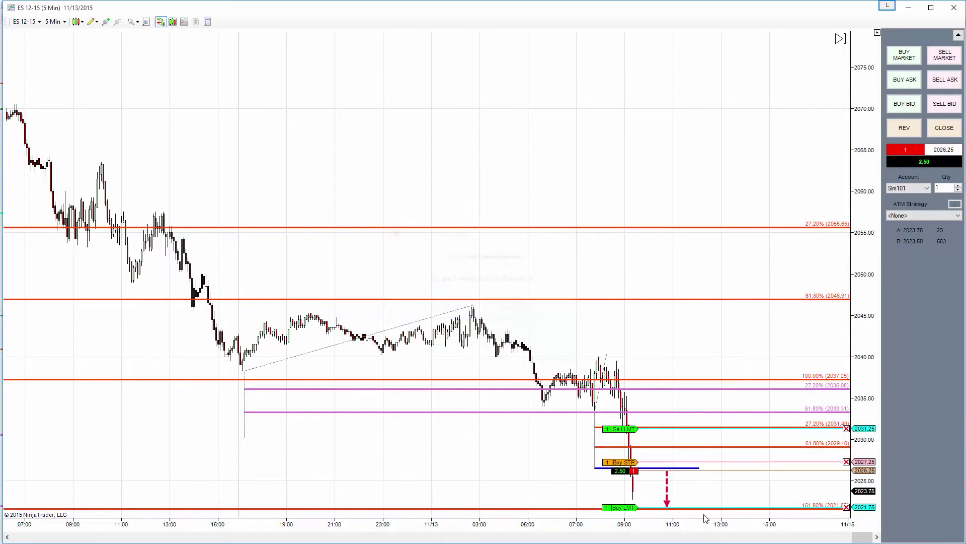
left_click_drag(730, 461, 731, 464)
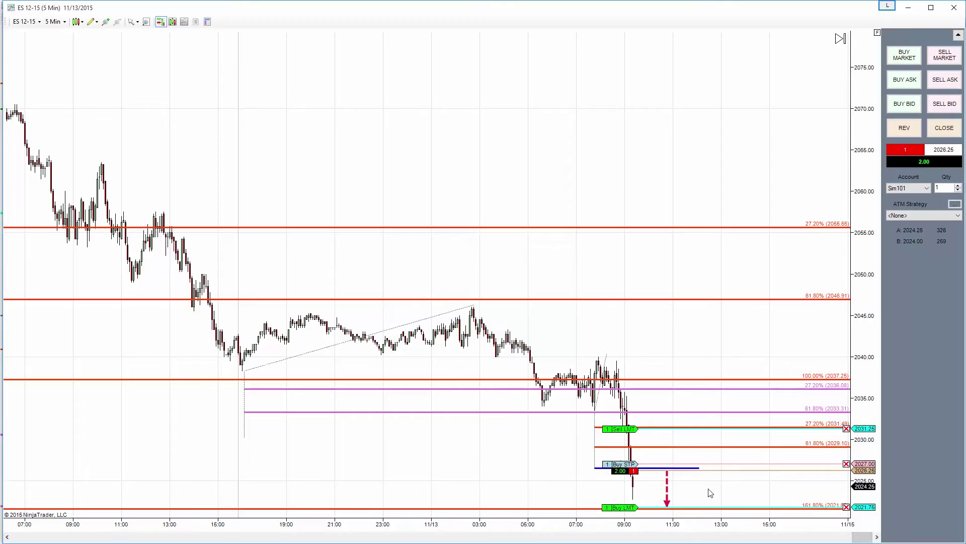